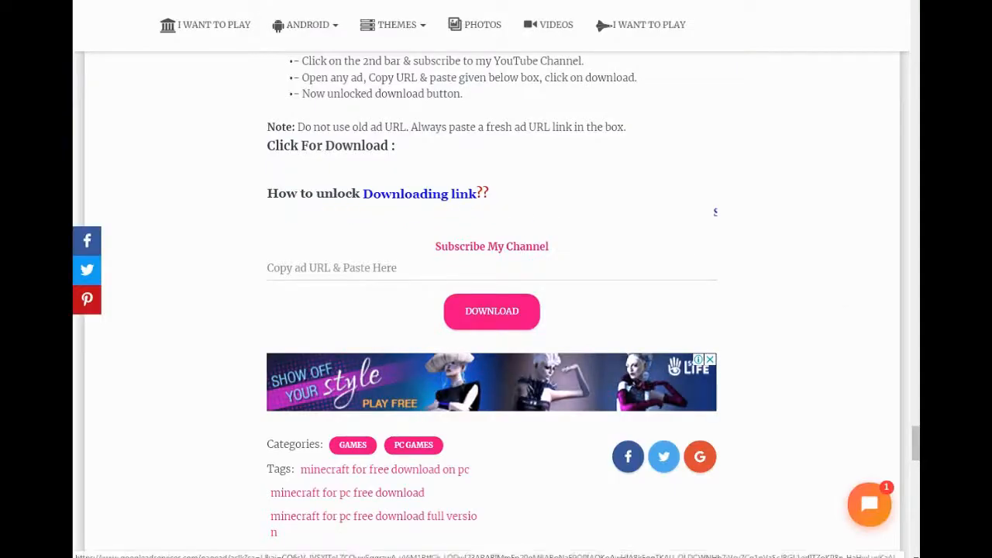
# Visit the sponsored banner ad and copy its landing page web address.
pyautogui.click(491, 381)
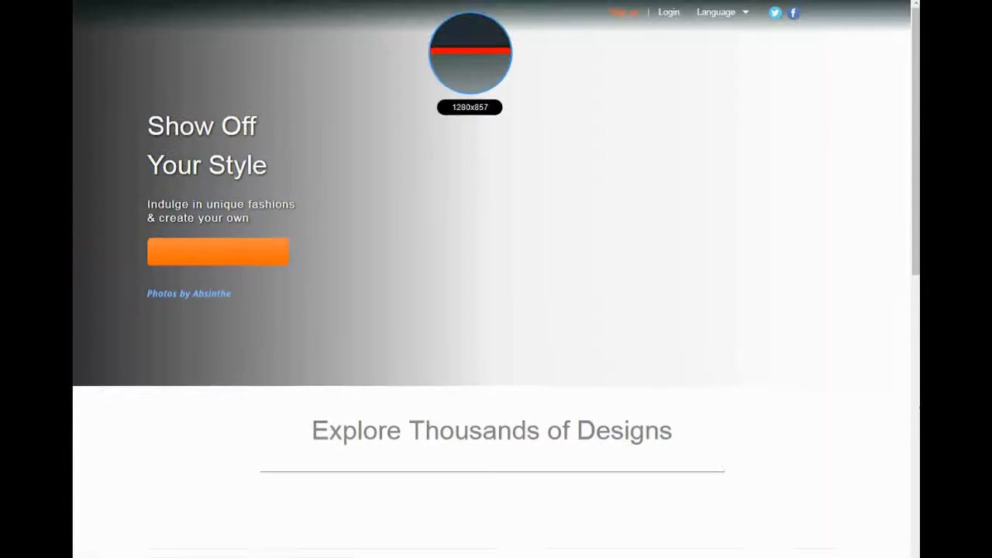
pyautogui.rightClick(398, 10)
pyautogui.click(414, 73)
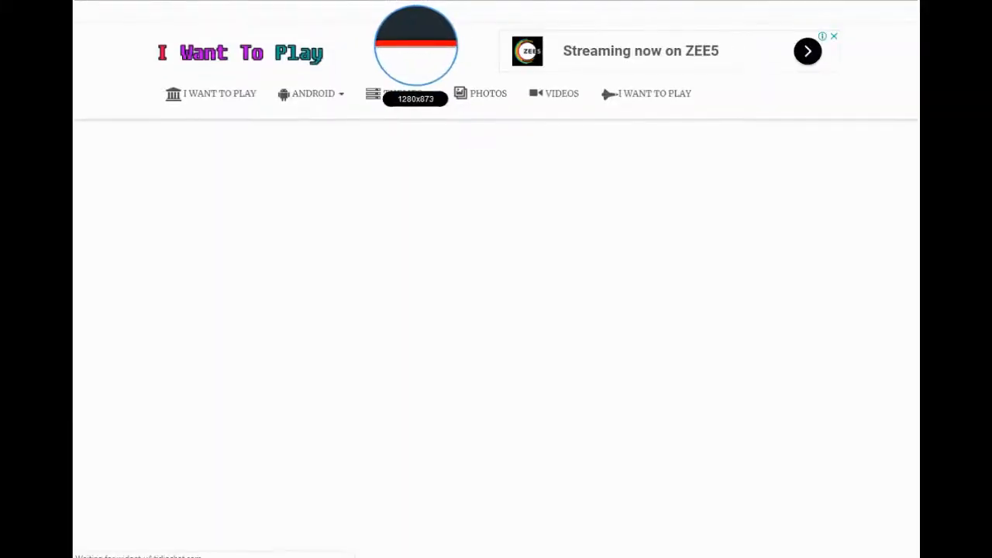
# Paste the ad URL into the unlock box and submit it to reach the Minecraft download.
pyautogui.click(333, 261)
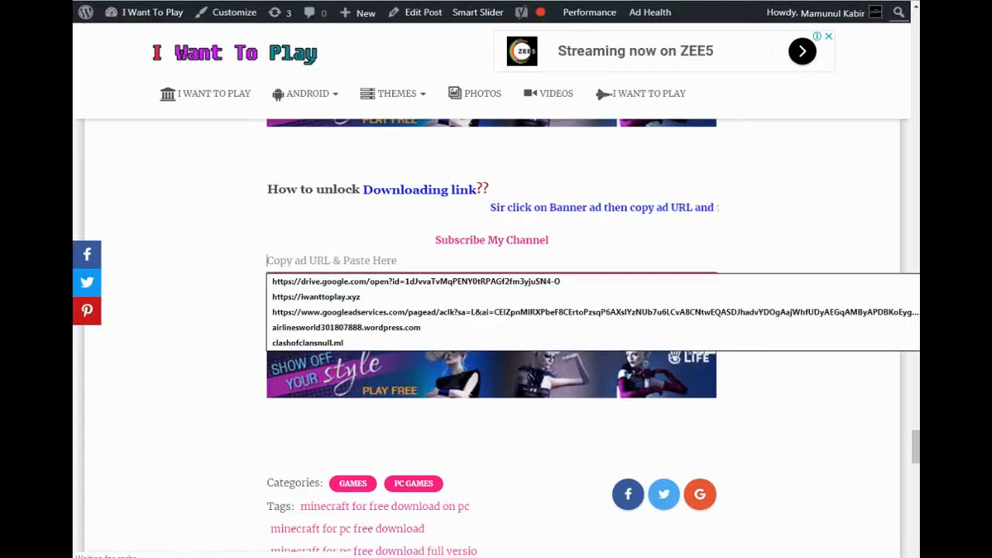
pyautogui.rightClick(326, 262)
pyautogui.click(349, 338)
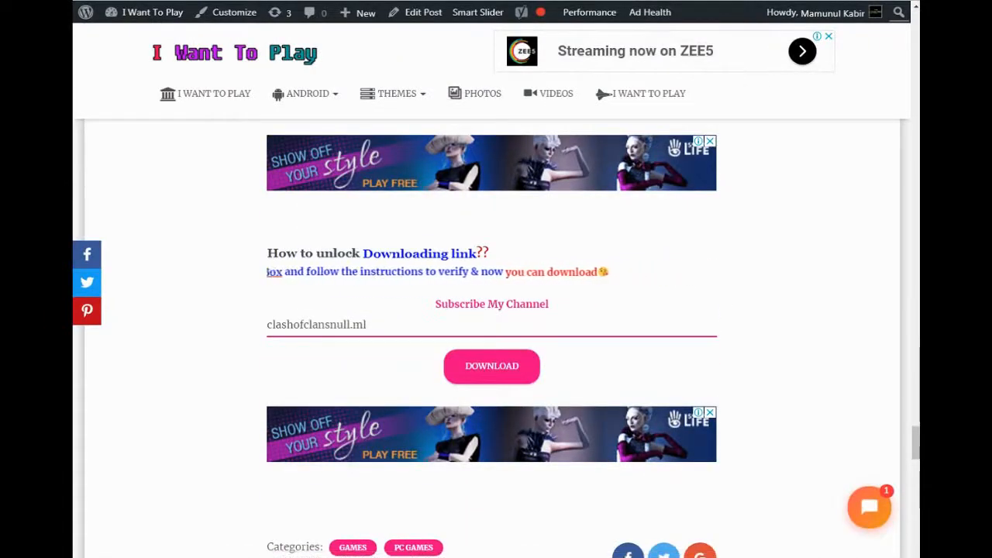
pyautogui.hotkey('ctrl', 'a')
pyautogui.hotkey('ctrl', 'v')
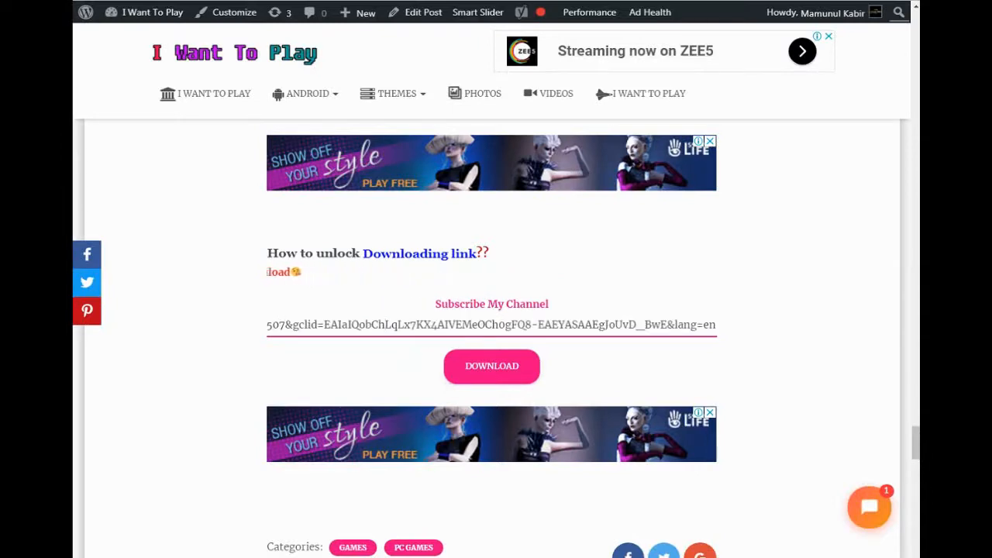
pyautogui.click(492, 366)
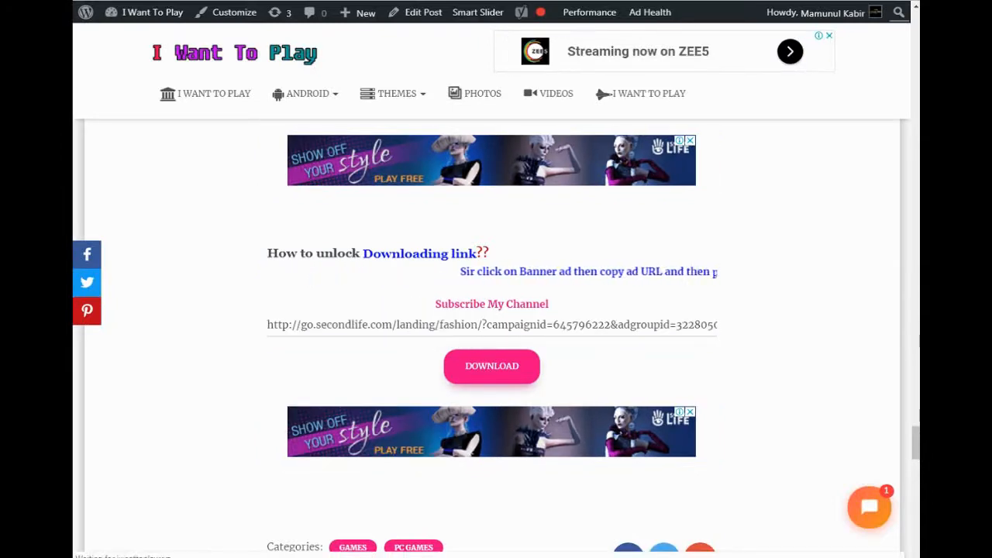
pyautogui.scroll(-3, 496, 310)
pyautogui.scroll(2, 496, 310)
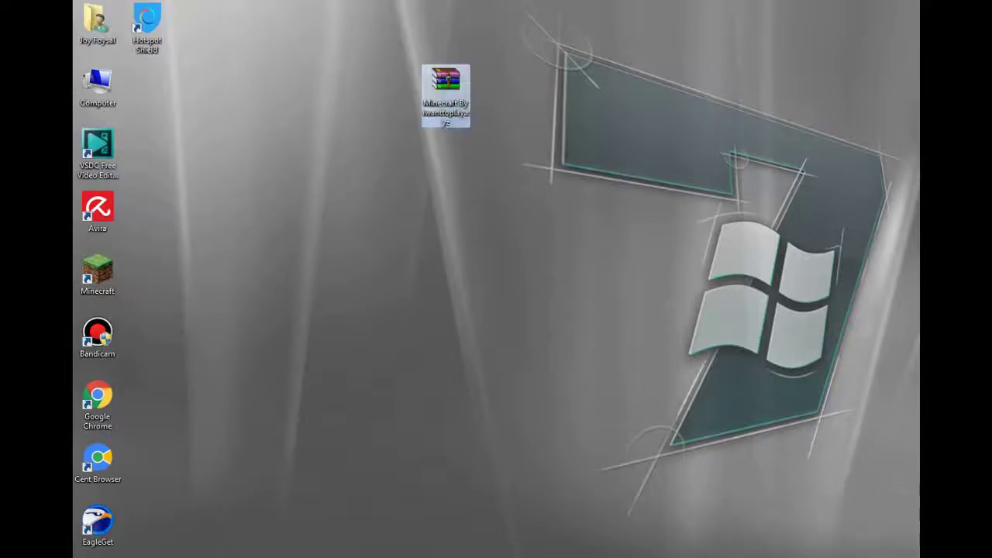
# Extract the downloaded archive and install Minecraft with the default location via MinecraftInstaller.
pyautogui.rightClick(446, 85)
pyautogui.click(534, 146)
pyautogui.doubleClick(147, 85)
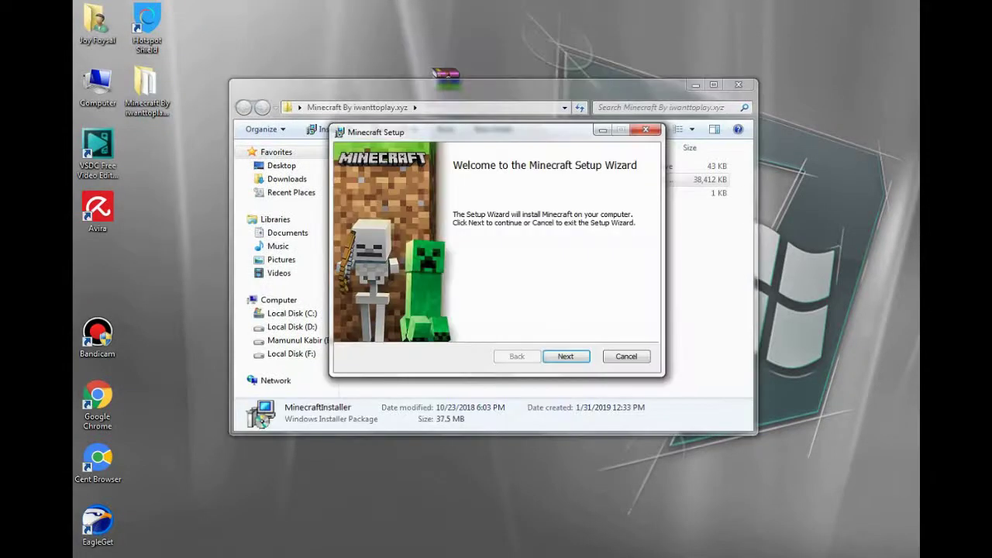
pyautogui.click(566, 356)
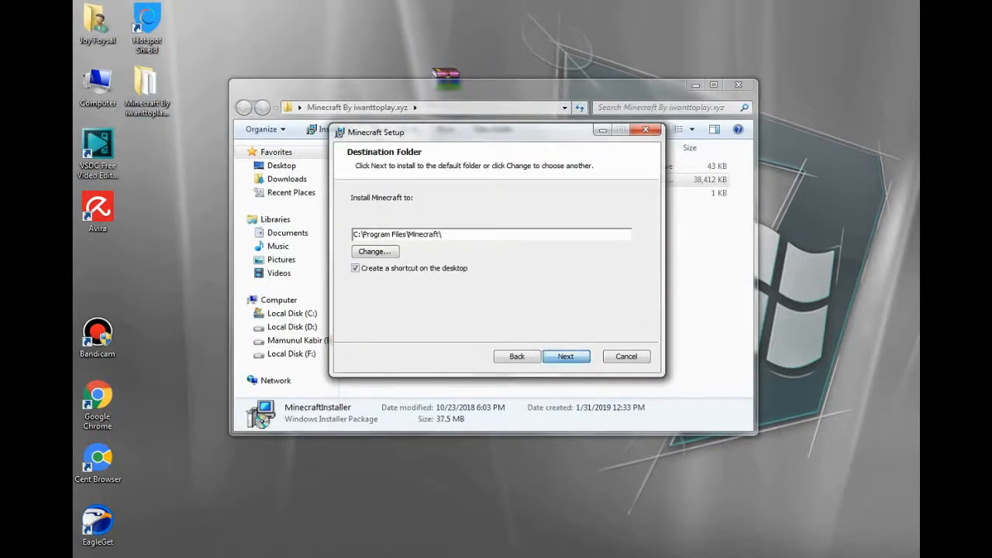
pyautogui.click(566, 355)
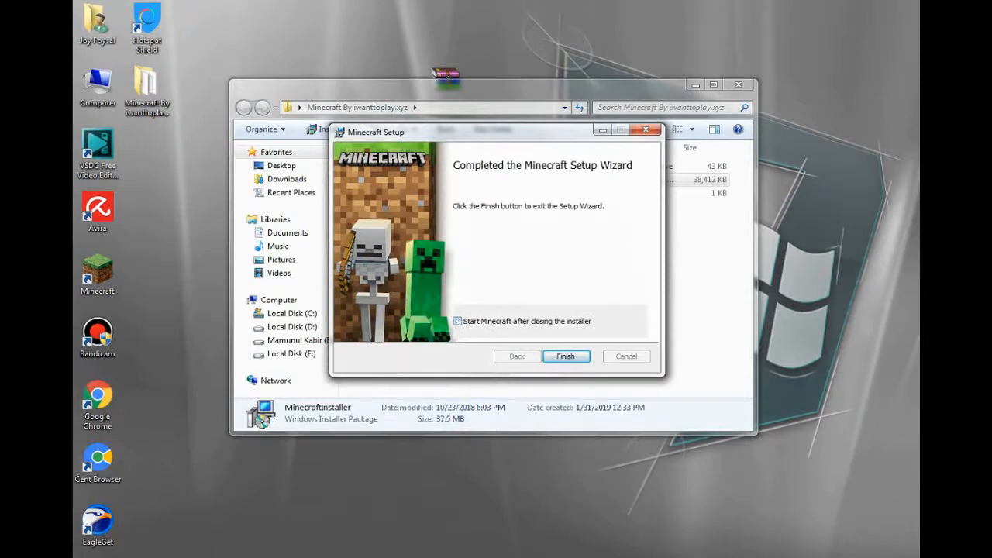
pyautogui.press('Return')
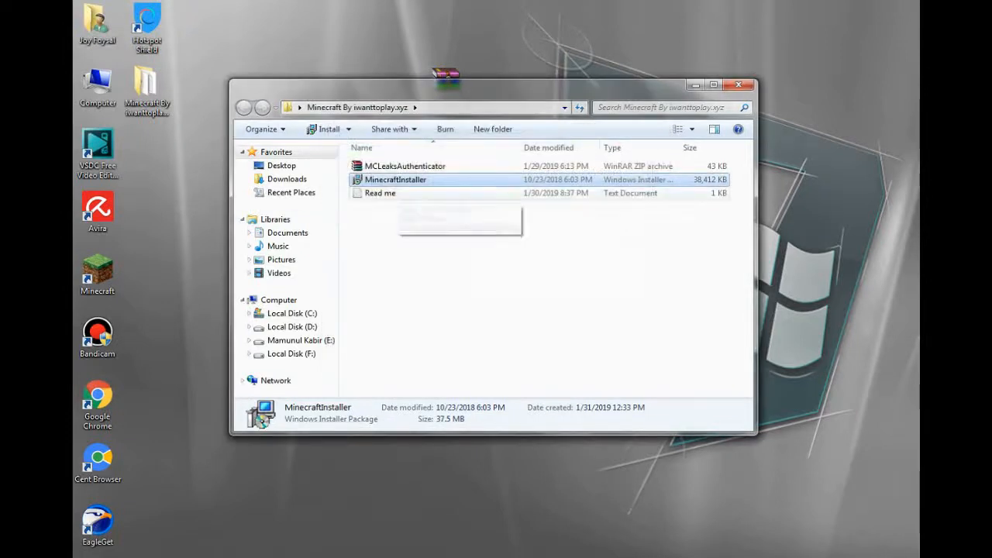
# Read the Read me instructions file and close it.
pyautogui.click(399, 193)
pyautogui.doubleClick(401, 193)
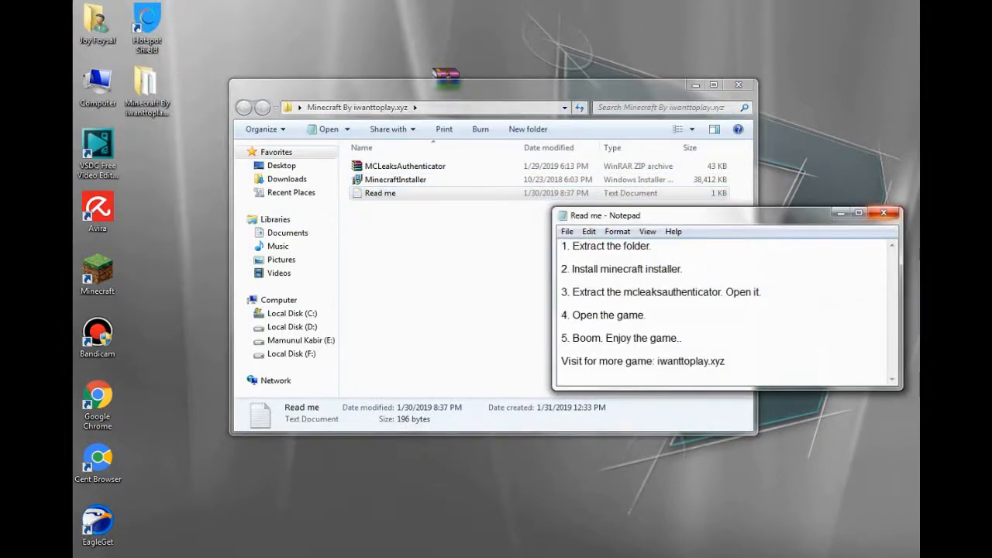
pyautogui.click(883, 212)
# Extract MCLeaksAuthenticator into its own folder and browse its contents.
pyautogui.click(403, 166)
pyautogui.rightClick(422, 166)
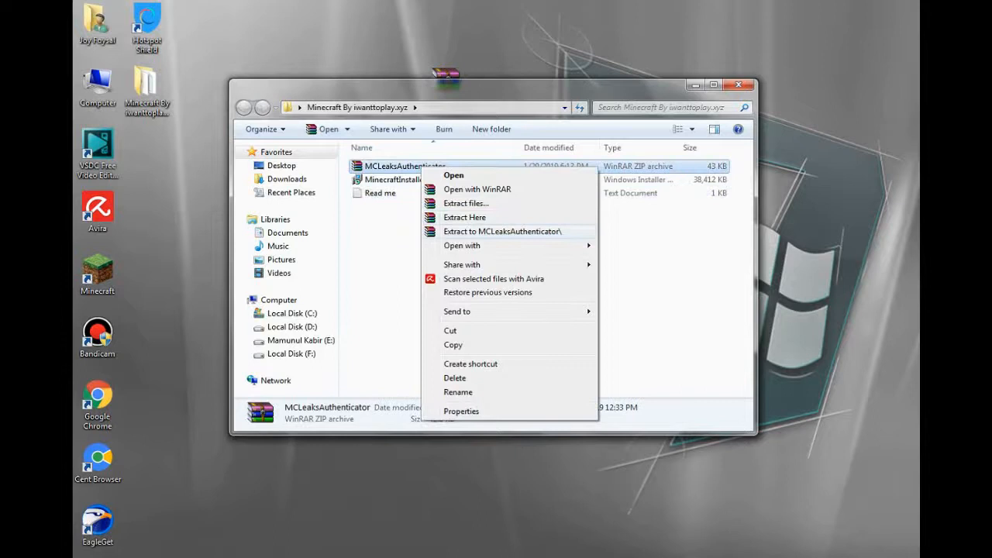
pyautogui.click(502, 231)
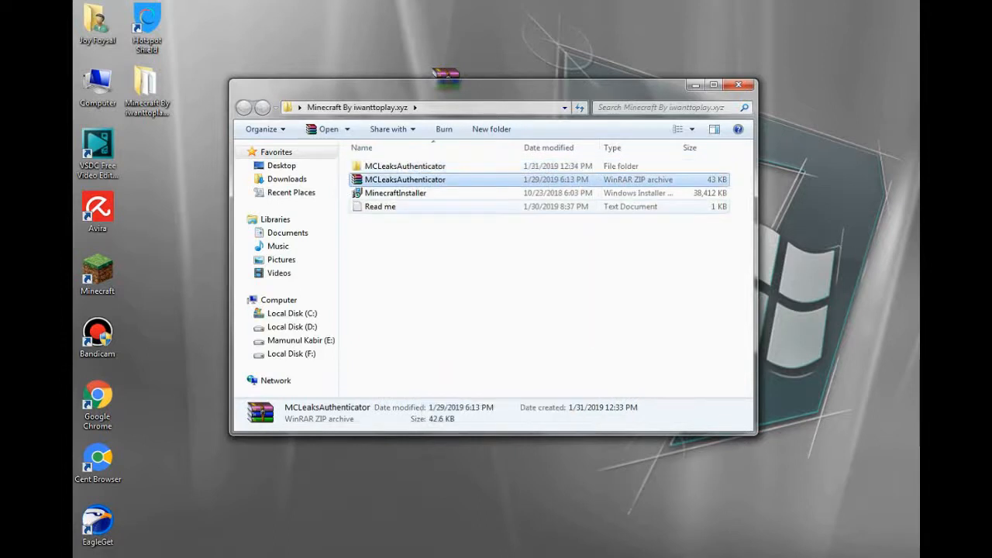
pyautogui.doubleClick(387, 166)
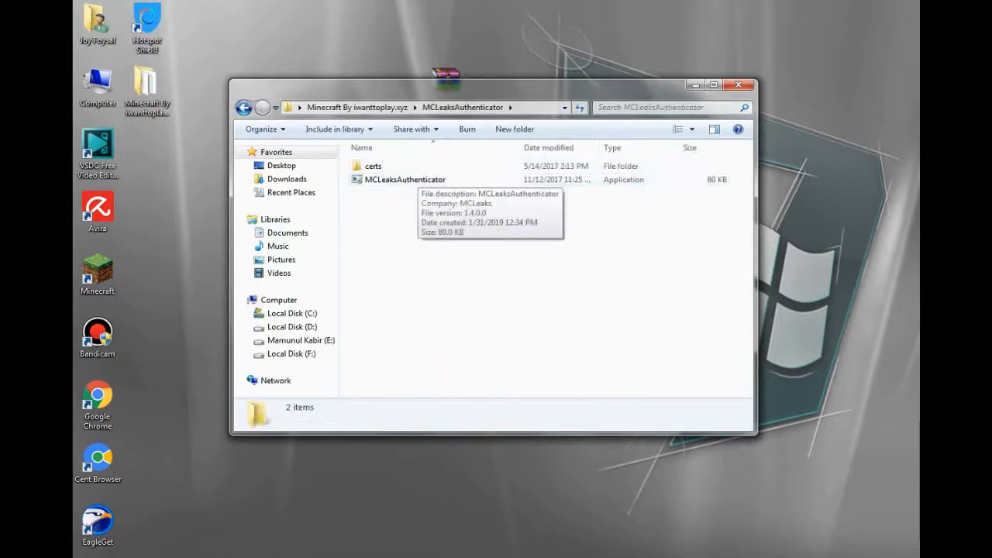
pyautogui.click(97, 273)
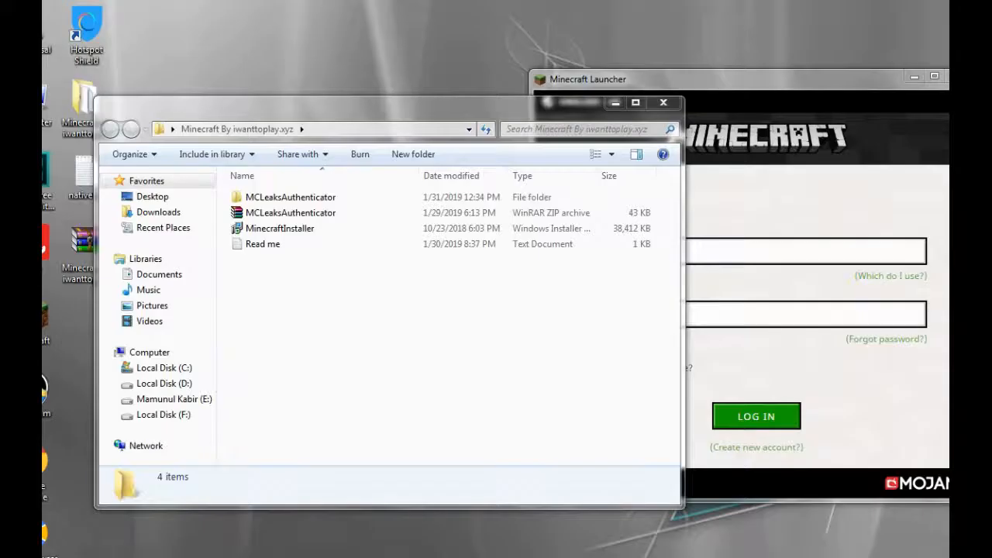
# Run MCLeaksAuthenticator in MCLeaks mode linked to C:\Program Files\Minecraft\MinecraftLauncher.
pyautogui.doubleClick(291, 197)
pyautogui.click(291, 213)
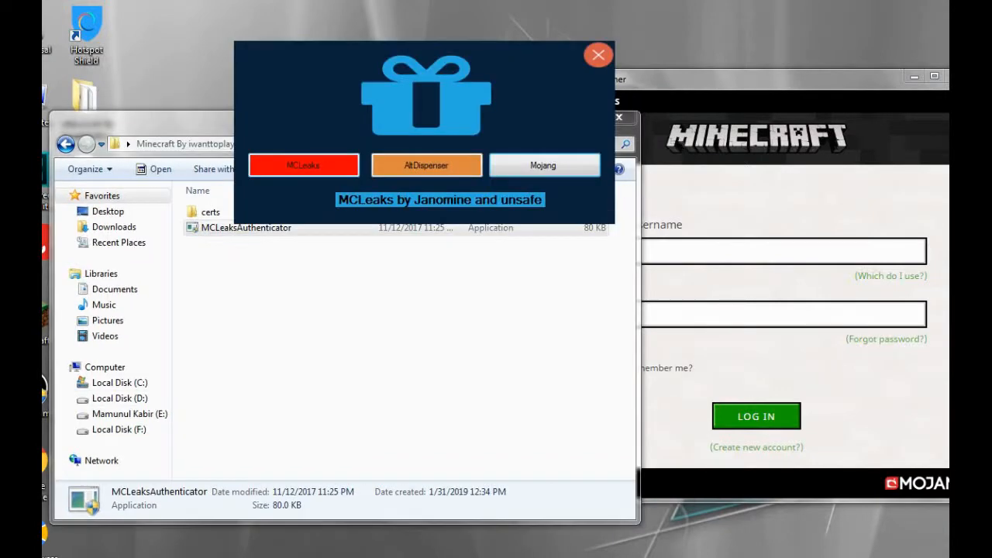
pyautogui.click(303, 165)
pyautogui.click(422, 189)
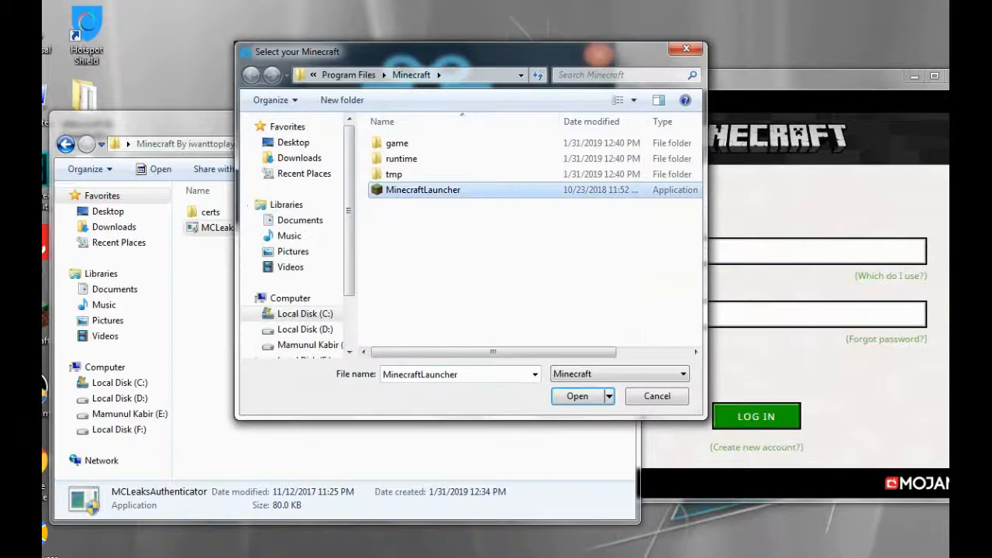
pyautogui.click(577, 396)
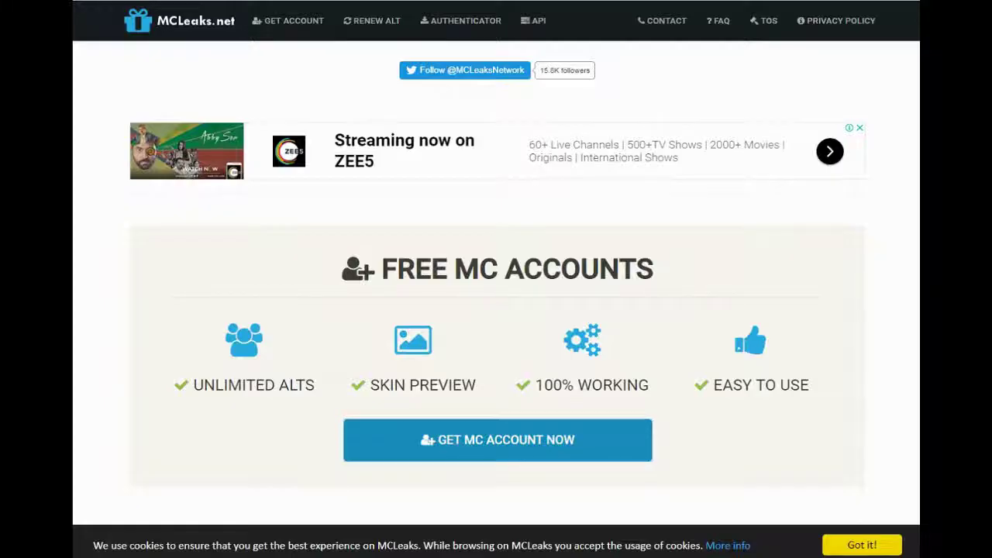
# Pass the reCAPTCHA by marking all crosswalk tiles and verifying to generate a free alt account.
pyautogui.click(327, 89)
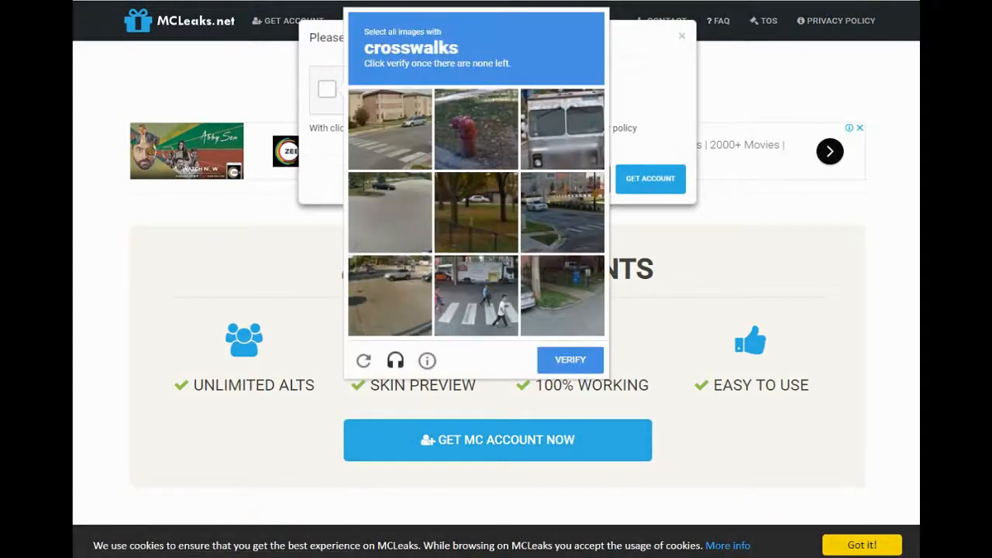
pyautogui.click(389, 129)
pyautogui.click(476, 295)
pyautogui.click(561, 211)
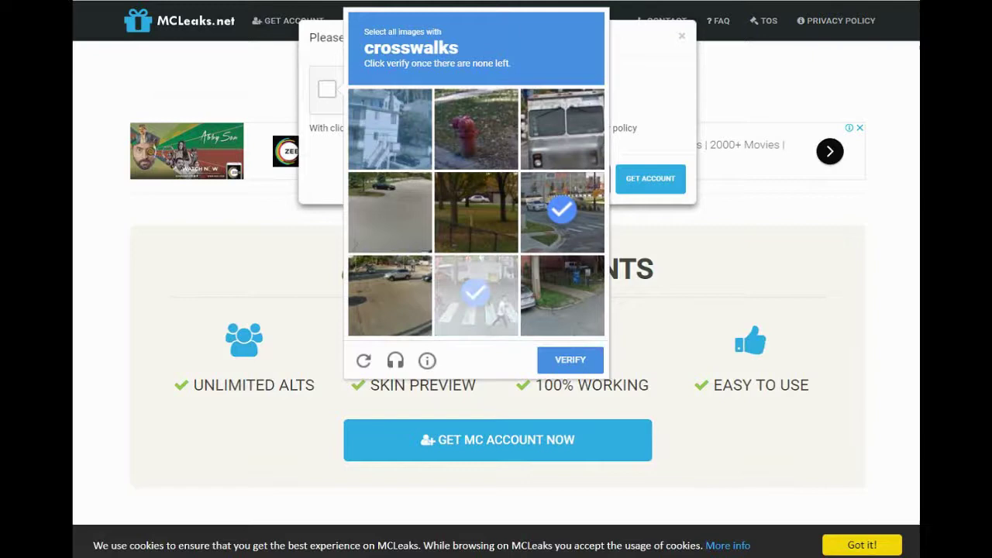
pyautogui.click(562, 211)
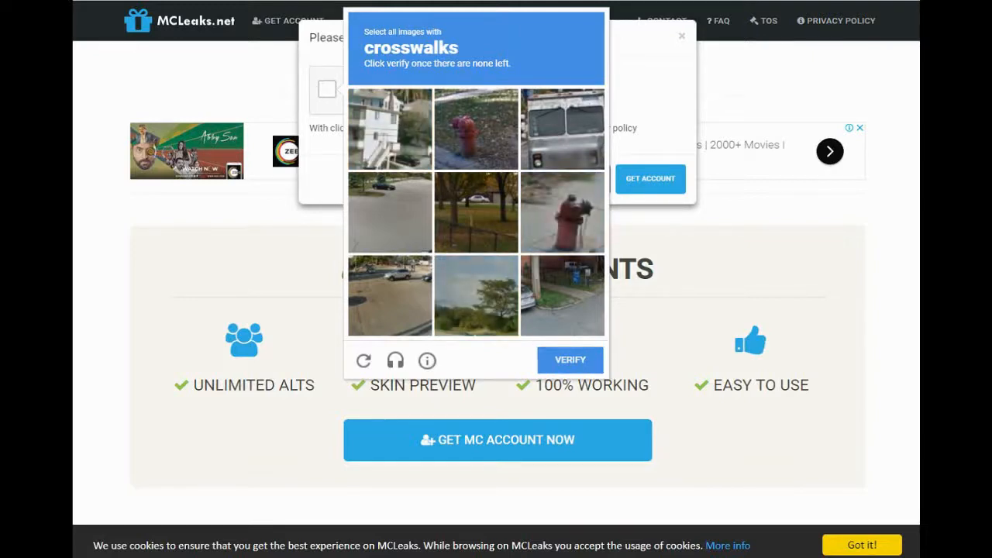
pyautogui.click(569, 359)
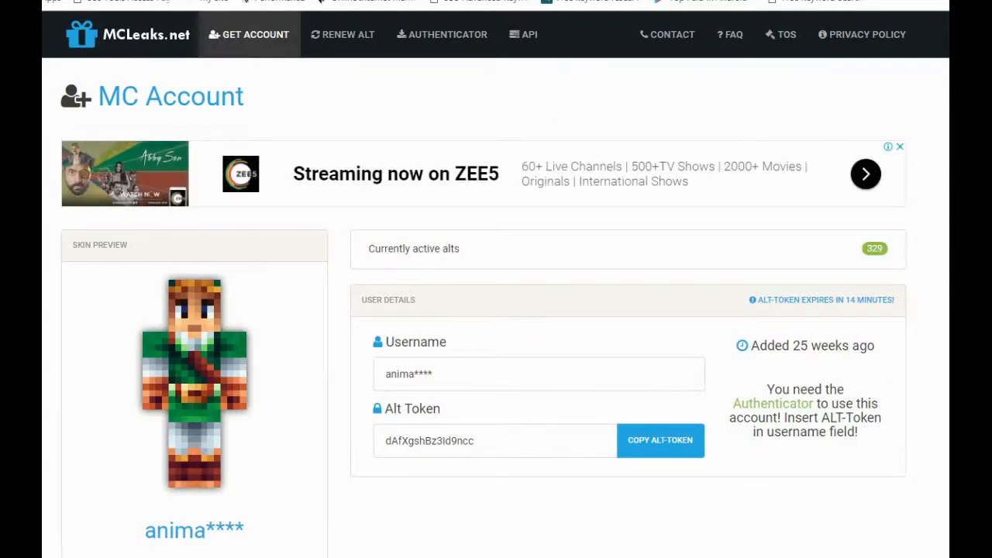
# Log into the Minecraft Launcher with the copied alt token as username and any password.
pyautogui.click(661, 440)
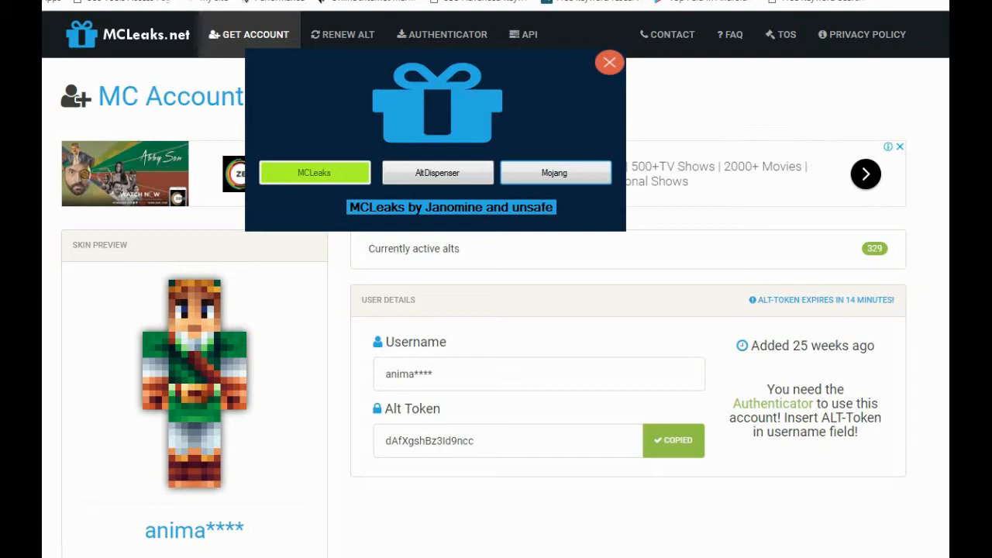
pyautogui.click(357, 530)
pyautogui.rightClick(668, 262)
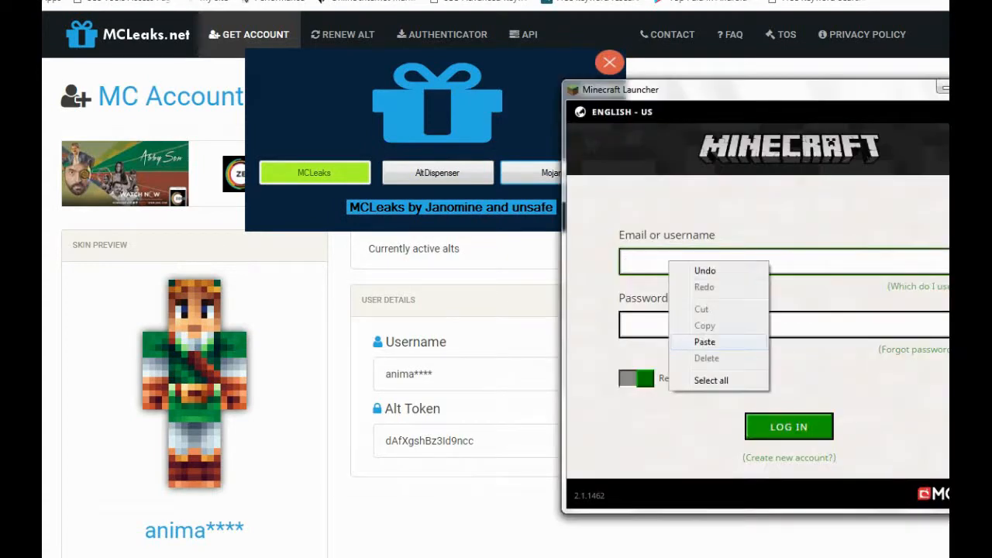
pyautogui.click(682, 340)
pyautogui.press('Tab')
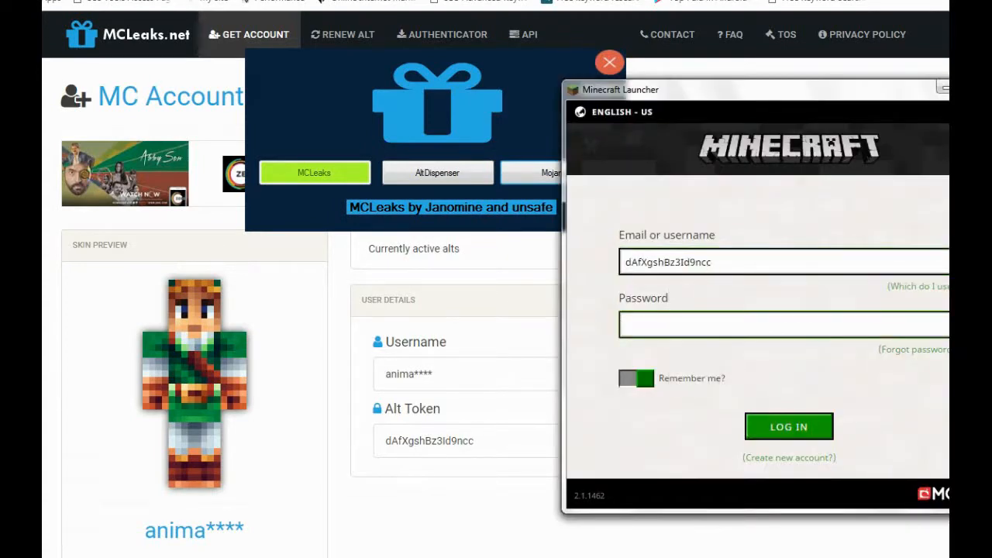
pyautogui.write('aaaa')
pyautogui.write('aaaaaaaaaaaaaaaa')
pyautogui.press('Return')
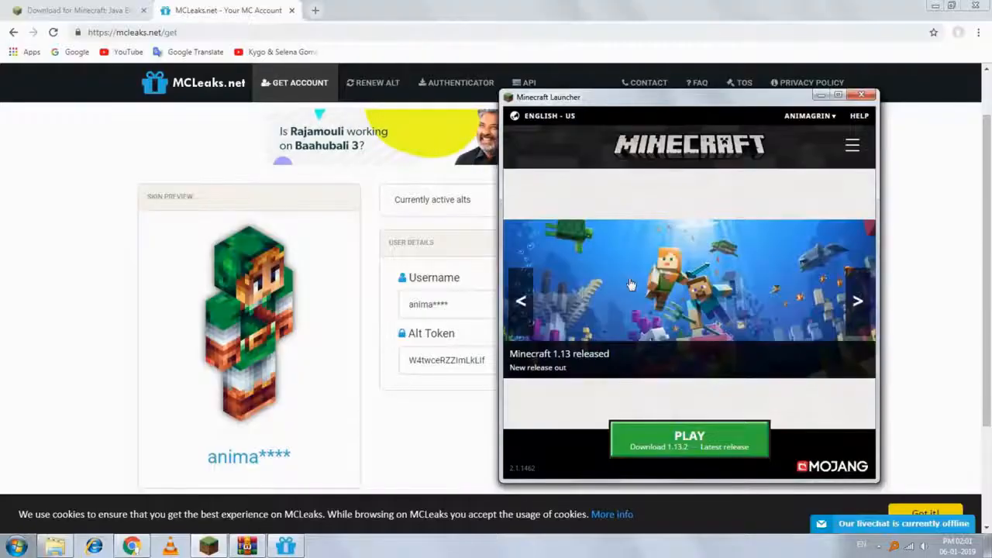
# Download and launch release 1.13.2, then close the launcher once the game runs.
pyautogui.click(686, 445)
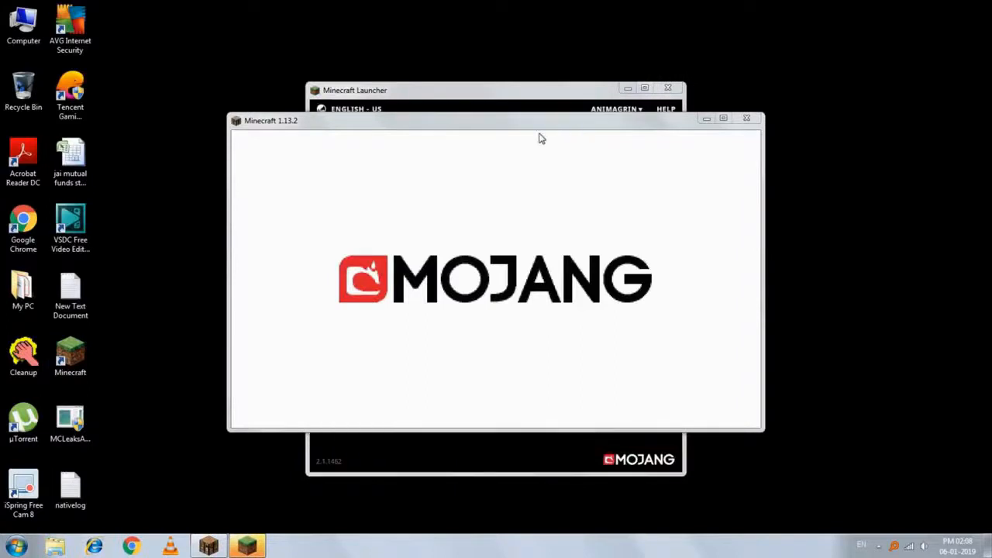
pyautogui.click(675, 92)
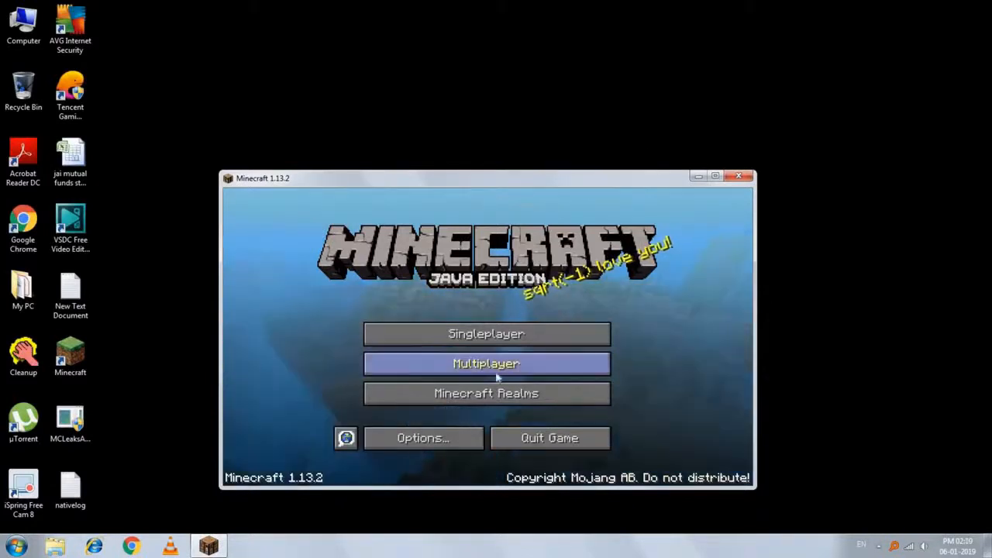
# Create a new singleplayer Survival world named New World and walk forward toward the river.
pyautogui.click(477, 335)
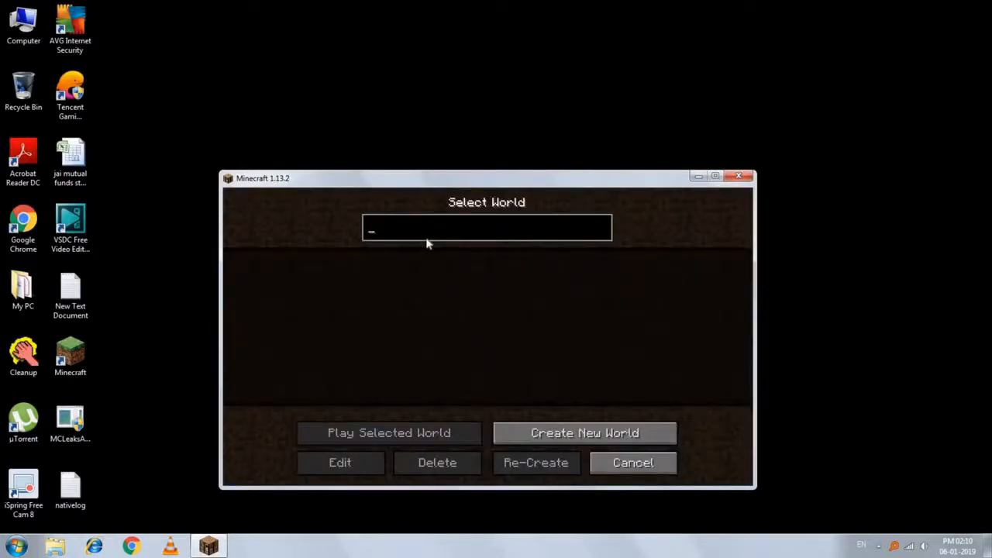
pyautogui.write('gjjh')
pyautogui.click(554, 422)
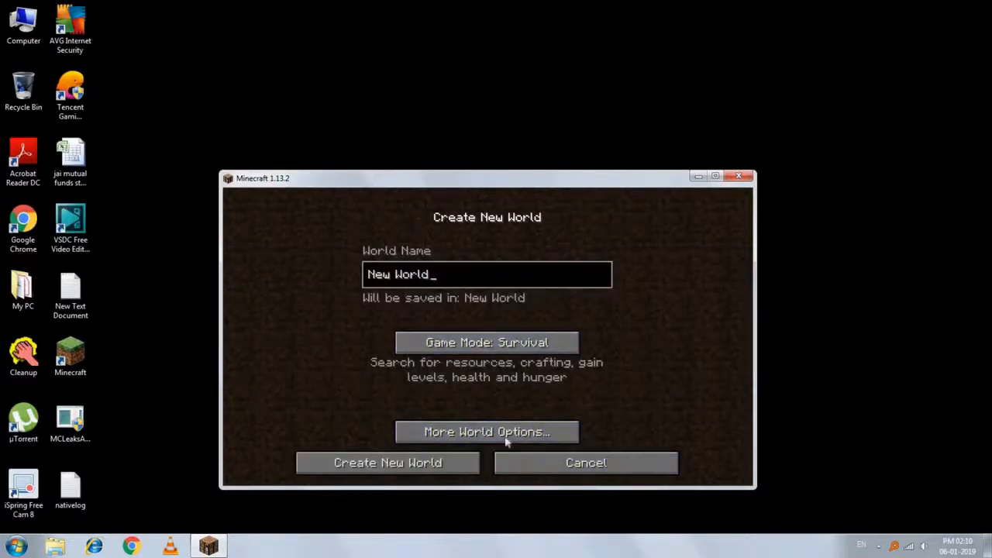
pyautogui.click(478, 343)
pyautogui.click(478, 343)
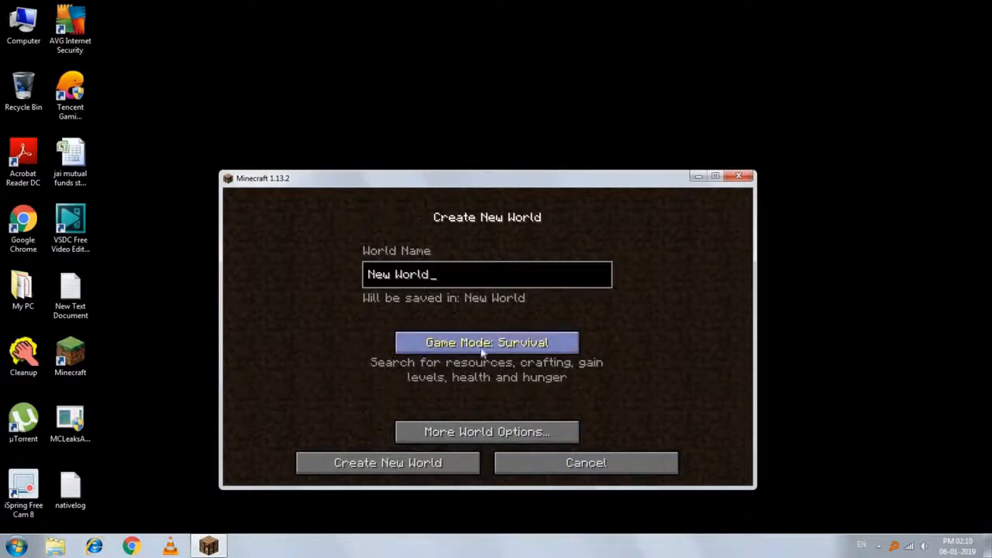
pyautogui.click(433, 469)
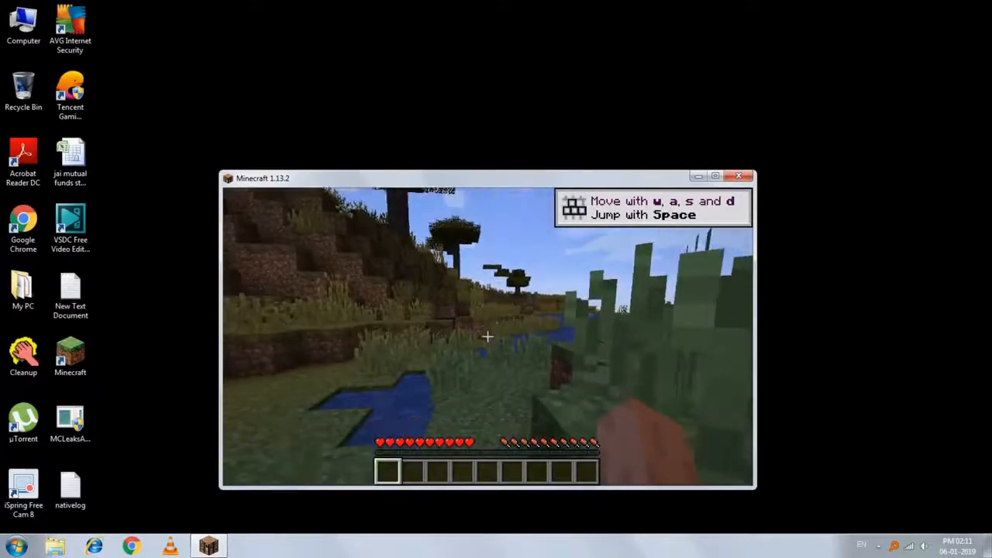
pyautogui.press('w')
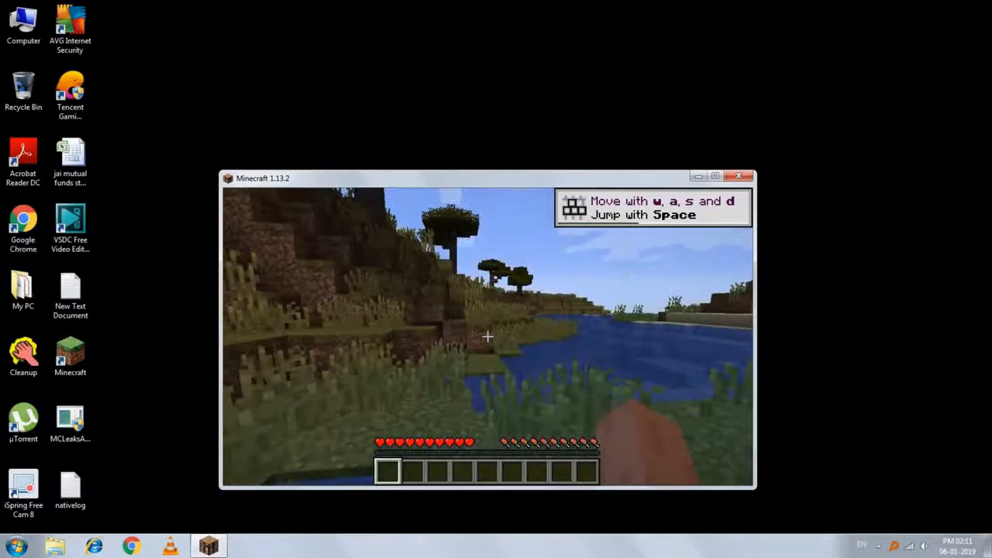